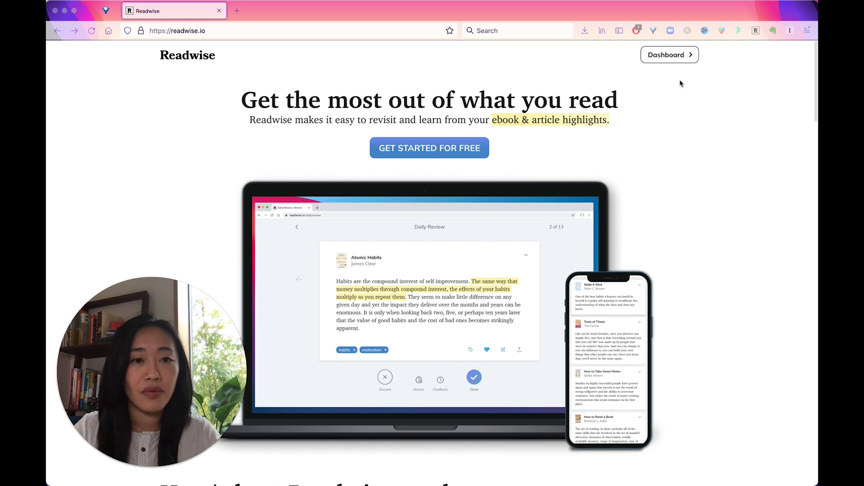
- From the Readwise dashboard, show the Import Highlights sources under Connect & Sync
{"action": "left_click", "coordinate": [686, 61]}
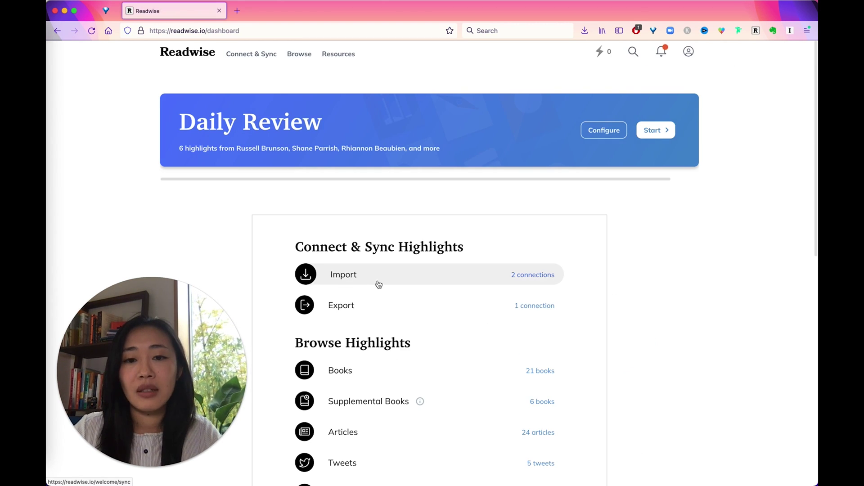
{"action": "scroll", "coordinate": [380, 286], "scroll_direction": "down", "scroll_amount": 2}
{"action": "scroll", "coordinate": [384, 288], "scroll_direction": "down", "scroll_amount": 1}
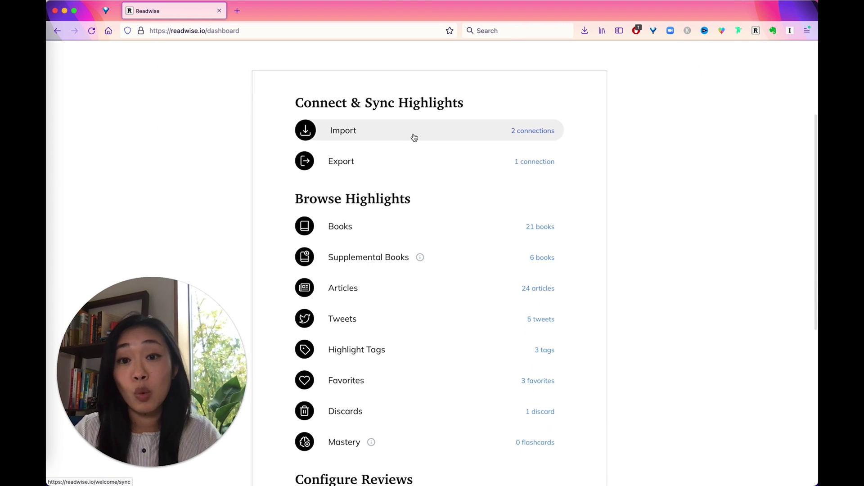
{"action": "left_click", "coordinate": [414, 137]}
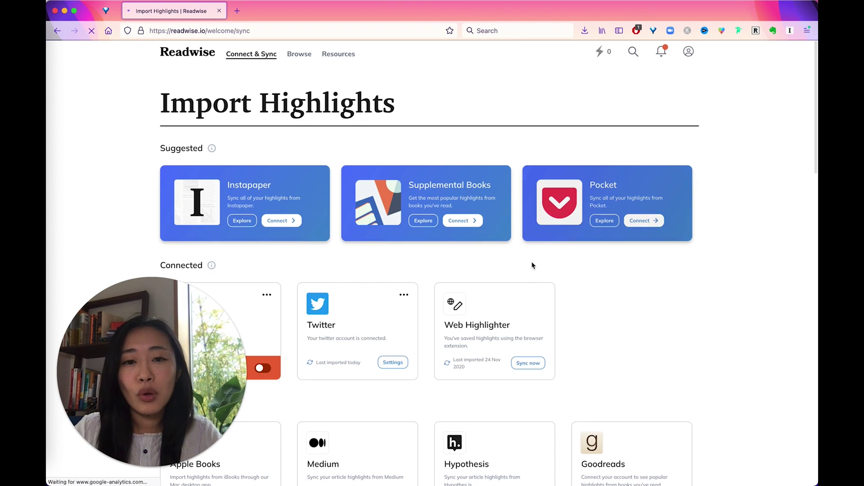
{"action": "scroll", "coordinate": [510, 241], "scroll_direction": "down", "scroll_amount": 1}
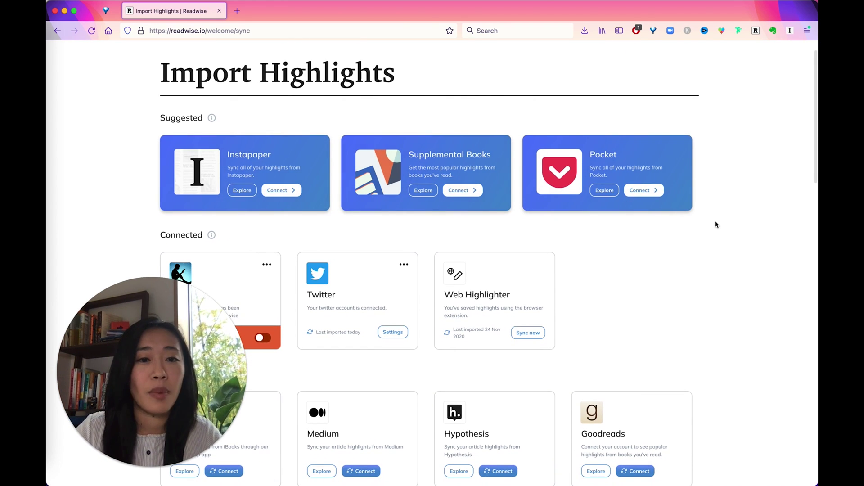
{"action": "scroll", "coordinate": [532, 239], "scroll_direction": "down", "scroll_amount": 2}
{"action": "scroll", "coordinate": [539, 244], "scroll_direction": "down", "scroll_amount": 4}
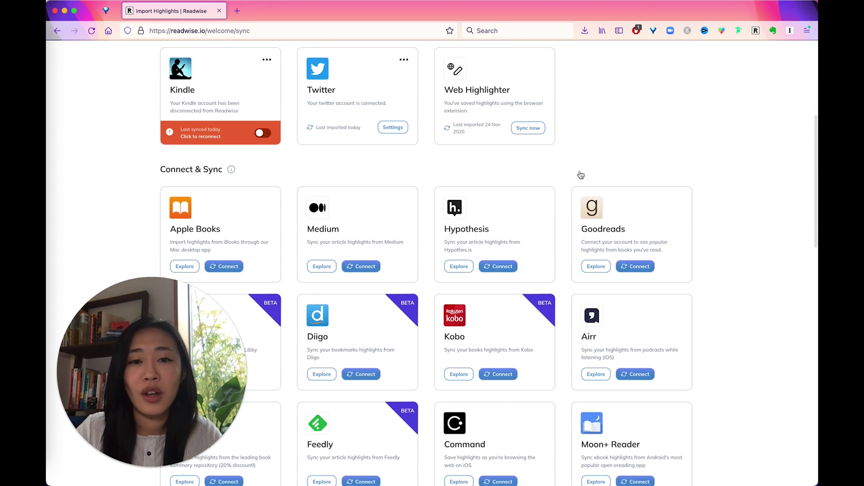
{"action": "scroll", "coordinate": [640, 136], "scroll_direction": "down", "scroll_amount": 5}
{"action": "scroll", "coordinate": [580, 203], "scroll_direction": "down", "scroll_amount": 3}
{"action": "scroll", "coordinate": [613, 228], "scroll_direction": "up", "scroll_amount": 15}
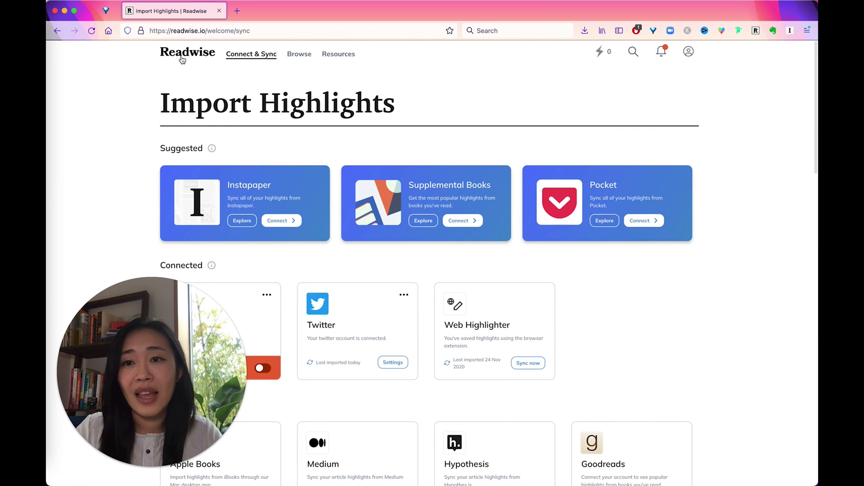
- Return to the dashboard and view the Obsidian export preferences with their category folders
{"action": "left_click", "coordinate": [193, 48]}
{"action": "scroll", "coordinate": [365, 276], "scroll_direction": "down", "scroll_amount": 1}
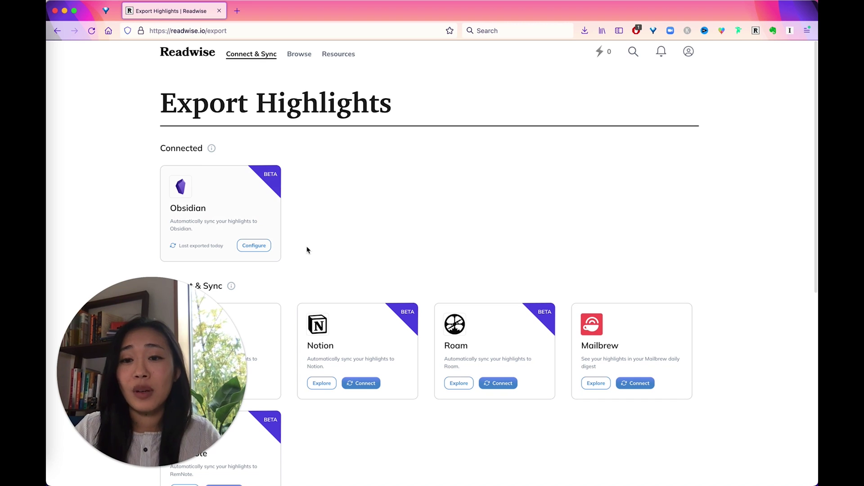
{"action": "left_click", "coordinate": [265, 246]}
{"action": "scroll", "coordinate": [473, 304], "scroll_direction": "down", "scroll_amount": 2}
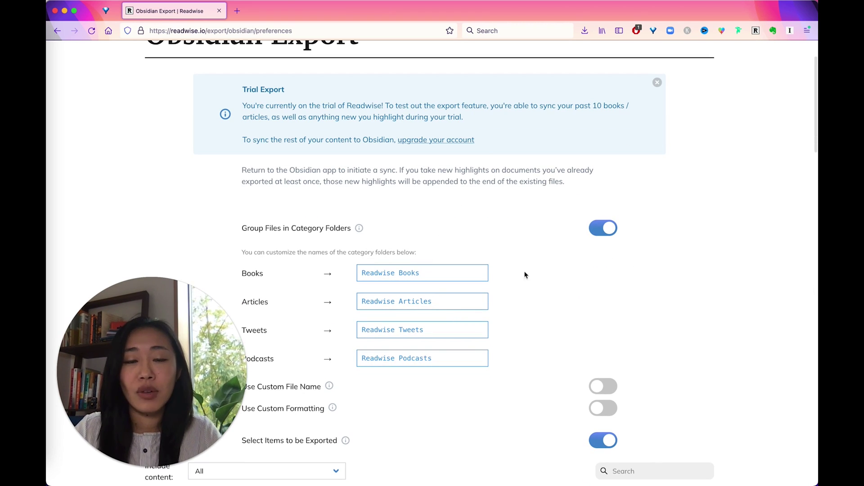
{"action": "scroll", "coordinate": [577, 283], "scroll_direction": "up", "scroll_amount": 1}
{"action": "scroll", "coordinate": [578, 283], "scroll_direction": "up", "scroll_amount": 1}
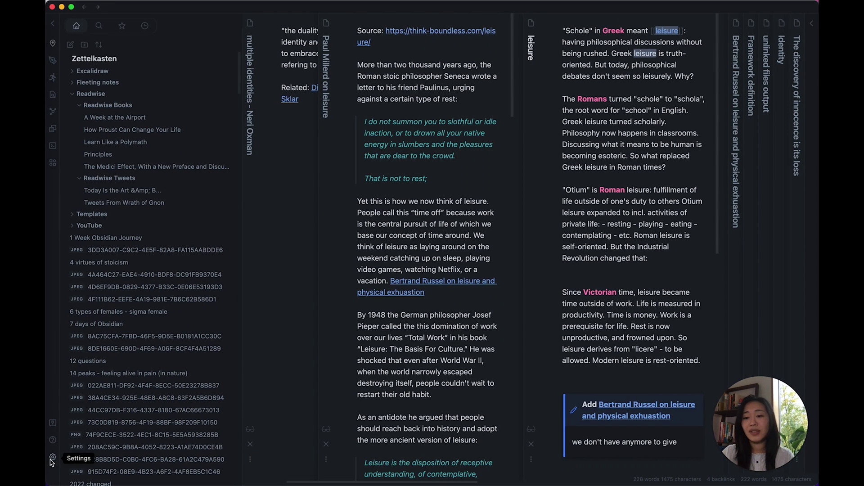
- Find the Readwise Official plugin in Obsidian's community plugin catalogue
{"action": "left_click", "coordinate": [52, 459]}
{"action": "left_click", "coordinate": [176, 211]}
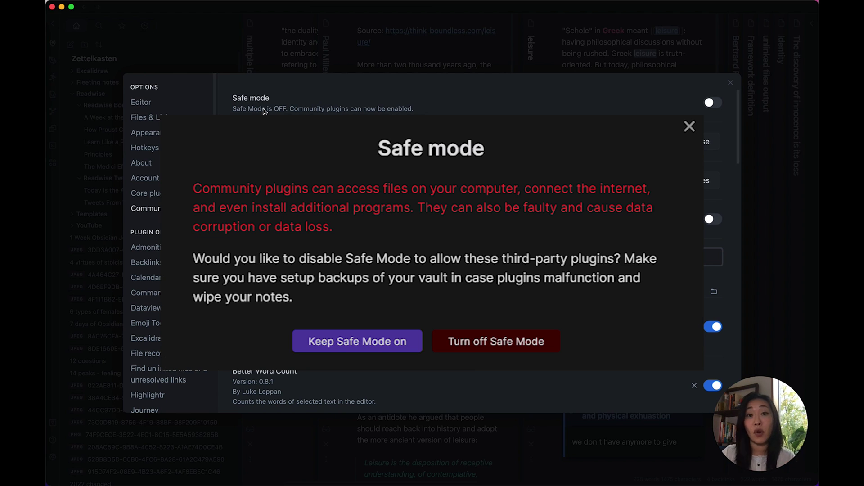
{"action": "left_click", "coordinate": [697, 142]}
{"action": "left_click", "coordinate": [232, 48]}
{"action": "type", "text": "readwise"}
{"action": "left_click", "coordinate": [263, 120]}
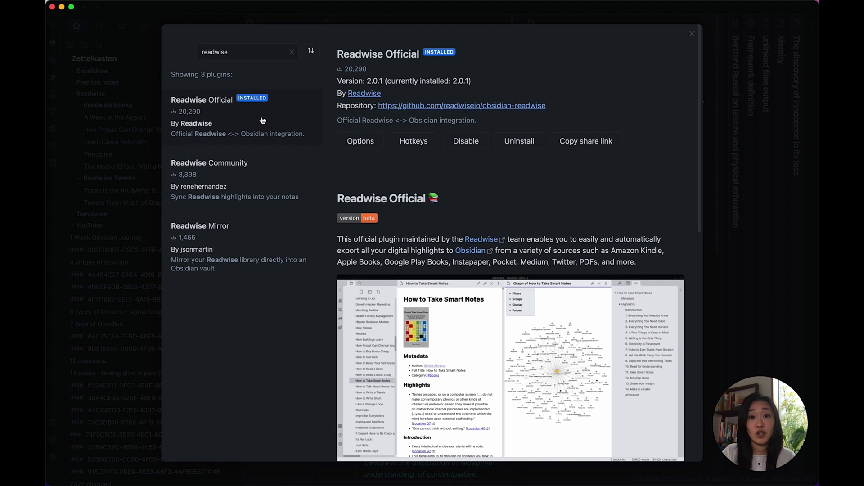
- Run Initiate Sync from the Readwise Official plugin settings so highlights show Synced
{"action": "left_click", "coordinate": [361, 144]}
{"action": "left_click", "coordinate": [695, 207]}
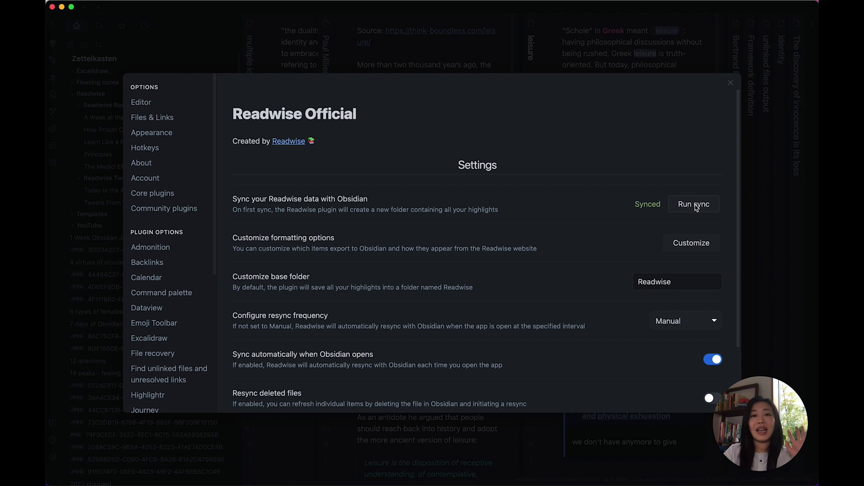
- Leave settings and open How Proust Can Change Your Life from Readwise Books
{"action": "left_click", "coordinate": [394, 53]}
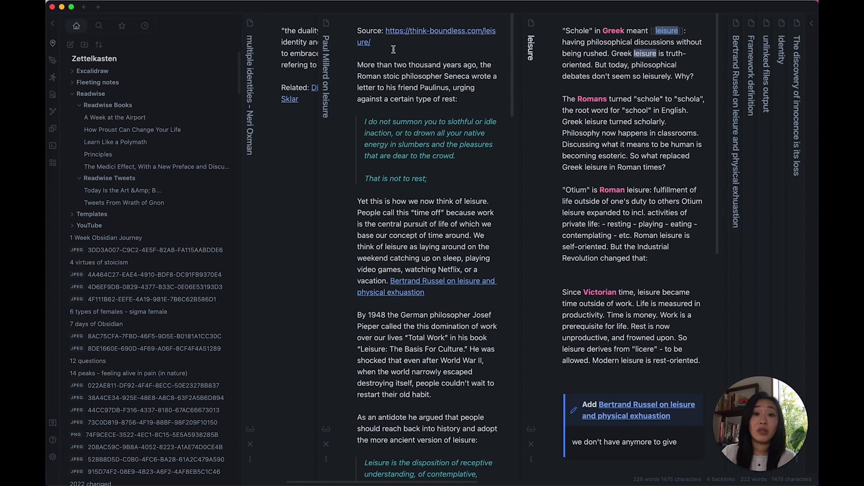
{"action": "left_click", "coordinate": [75, 96]}
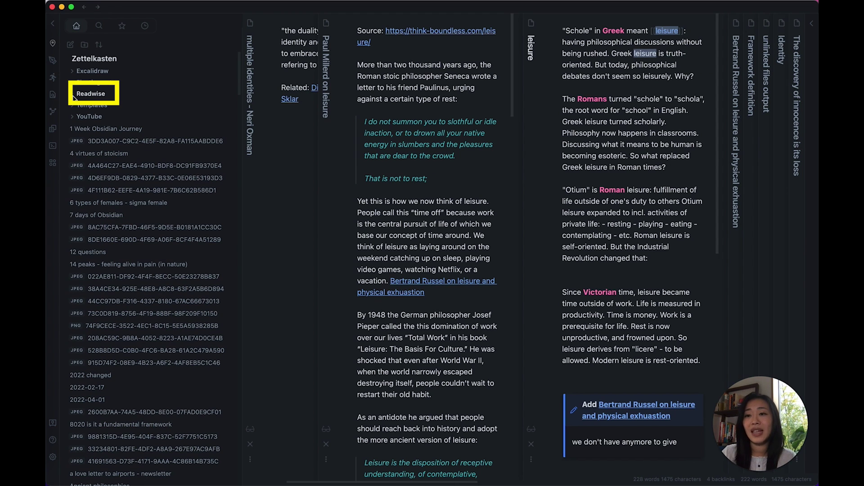
{"action": "left_click", "coordinate": [75, 96]}
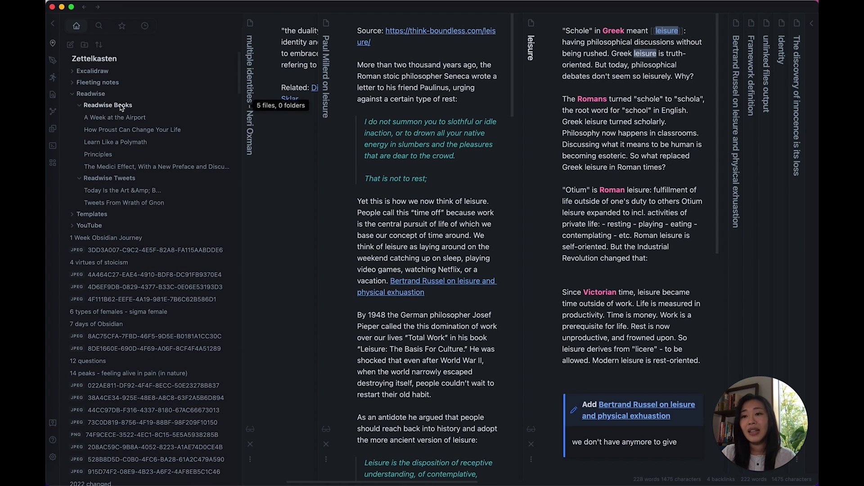
{"action": "left_click", "coordinate": [86, 105]}
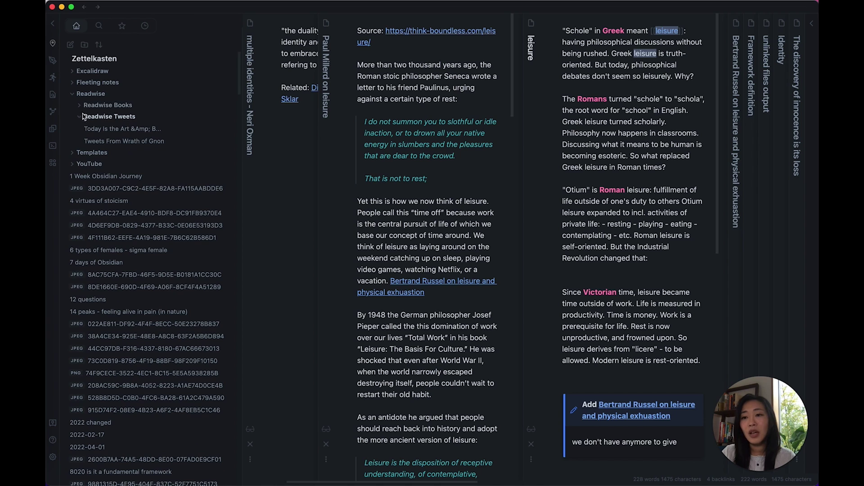
{"action": "left_click", "coordinate": [112, 105]}
{"action": "left_click", "coordinate": [144, 131]}
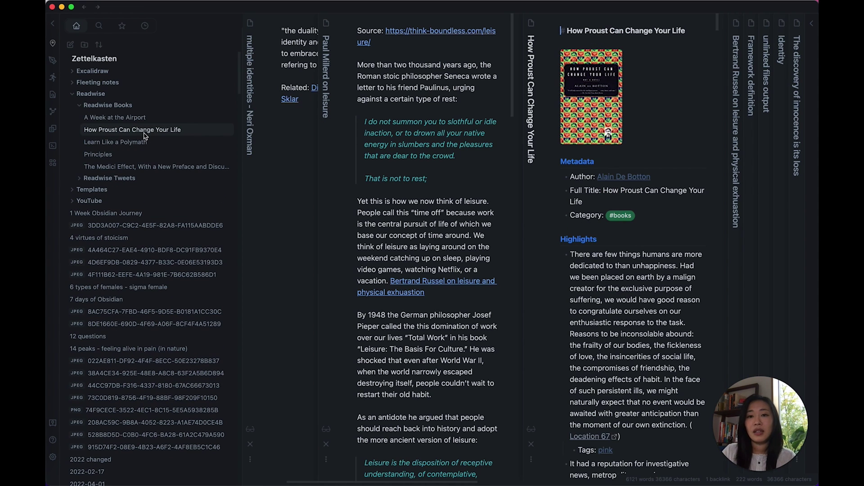
{"action": "scroll", "coordinate": [620, 179], "scroll_direction": "down", "scroll_amount": 5}
{"action": "scroll", "coordinate": [621, 203], "scroll_direction": "down", "scroll_amount": 5}
{"action": "scroll", "coordinate": [622, 229], "scroll_direction": "down", "scroll_amount": 5}
{"action": "scroll", "coordinate": [624, 256], "scroll_direction": "down", "scroll_amount": 5}
{"action": "scroll", "coordinate": [624, 256], "scroll_direction": "down", "scroll_amount": 5}
{"action": "scroll", "coordinate": [626, 250], "scroll_direction": "down", "scroll_amount": 5}
{"action": "scroll", "coordinate": [627, 243], "scroll_direction": "down", "scroll_amount": 5}
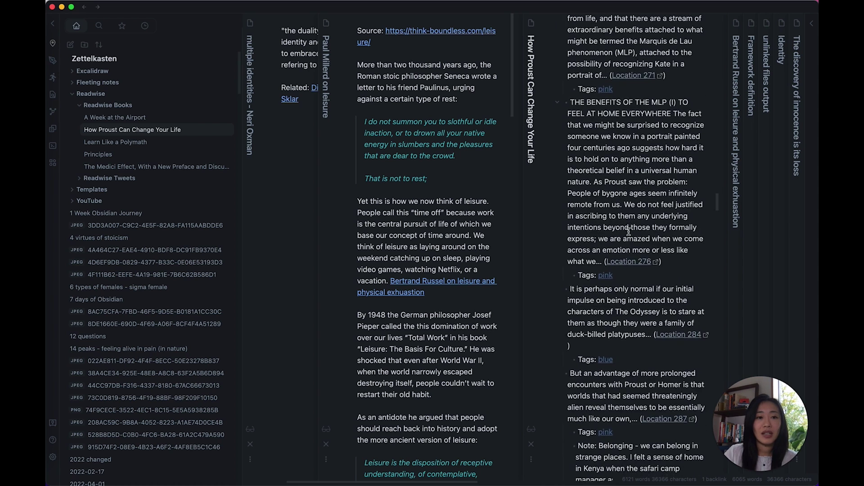
{"action": "scroll", "coordinate": [628, 234], "scroll_direction": "down", "scroll_amount": 5}
{"action": "scroll", "coordinate": [628, 234], "scroll_direction": "up", "scroll_amount": 15}
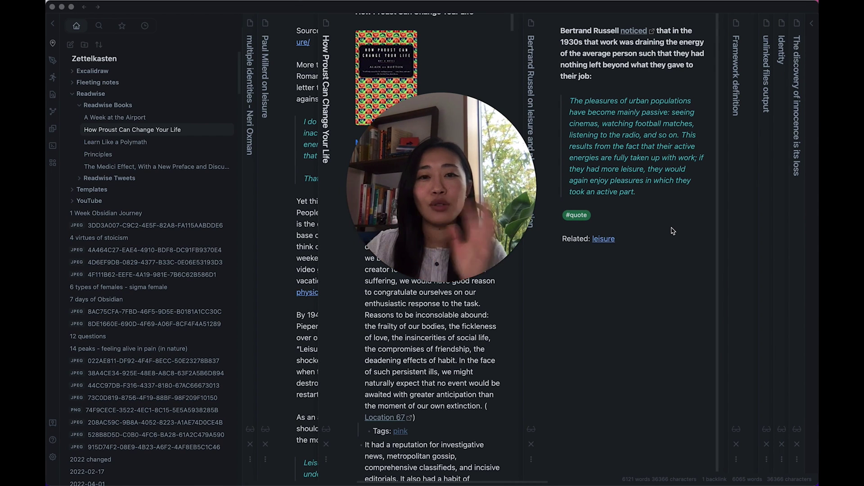
- Select the whole first Proust highlight including its tags
{"action": "left_click_drag", "start_coordinate": [459, 229], "coordinate": [229, 417]}
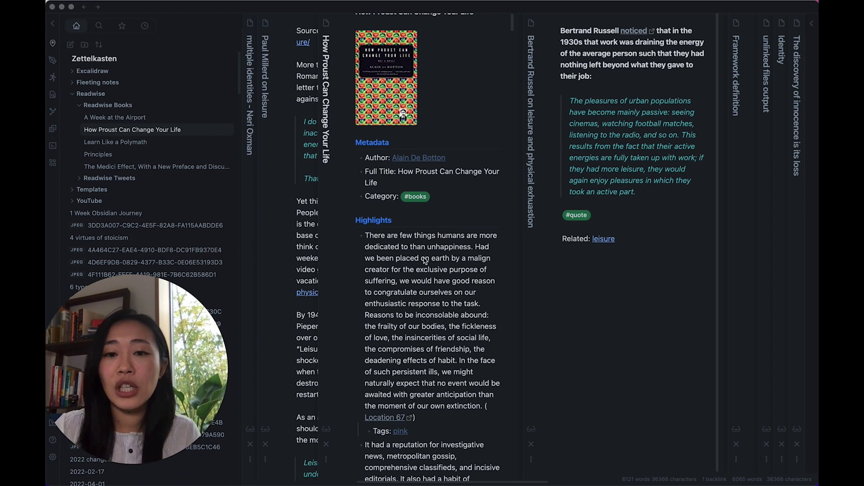
{"action": "mouse_move", "coordinate": [365, 235]}
{"action": "mouse_move", "coordinate": [365, 234]}
{"action": "left_mouse_down"}
{"action": "mouse_move", "coordinate": [478, 238]}
{"action": "mouse_move", "coordinate": [442, 243]}
{"action": "left_mouse_up"}
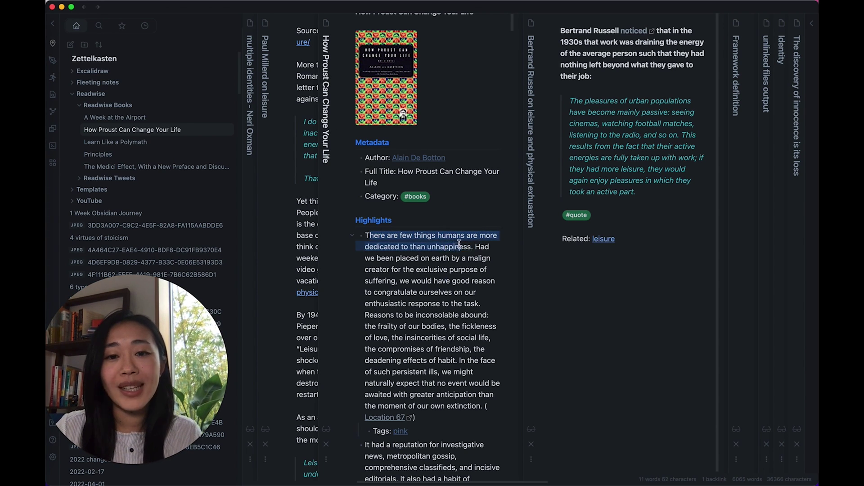
{"action": "left_click", "coordinate": [465, 278]}
{"action": "left_click_drag", "start_coordinate": [446, 422], "coordinate": [355, 231]}
{"action": "left_click_drag", "start_coordinate": [353, 231], "coordinate": [358, 235]}
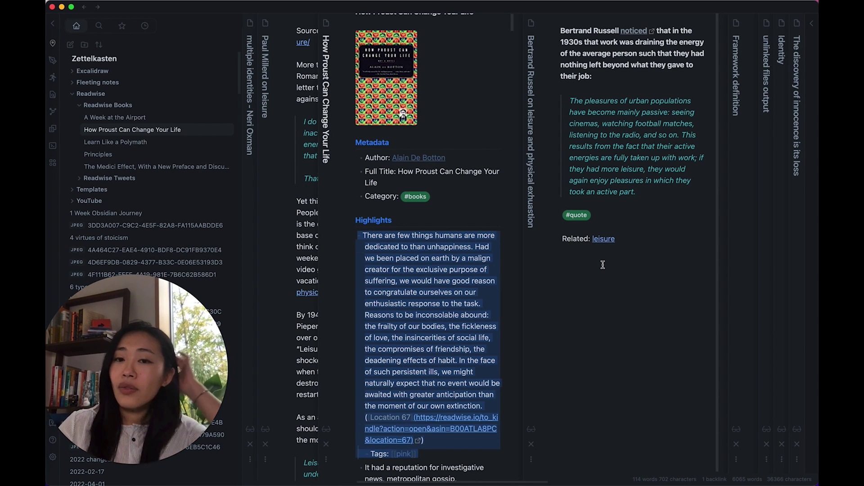
- Extract the selection into the new note 'human dedication to unhappiness' via Note Refactor
{"action": "key", "text": "ctrl+p"}
{"action": "type", "text": "refact"}
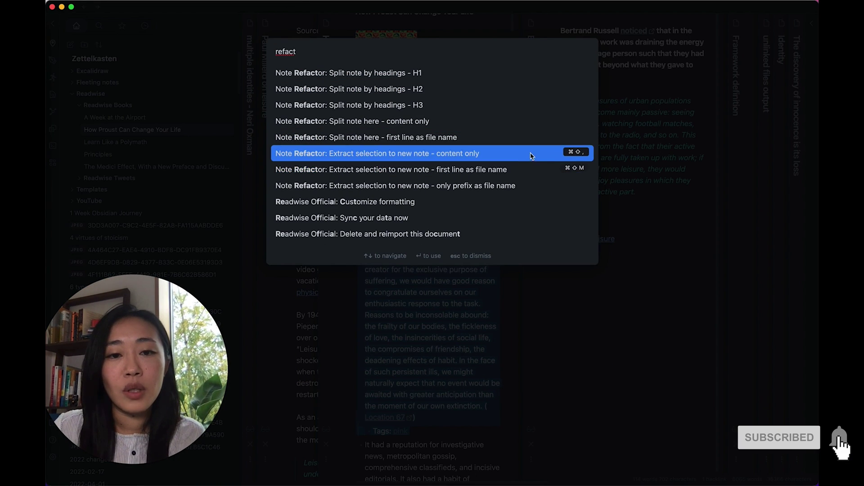
{"action": "left_click", "coordinate": [530, 154]}
{"action": "type", "text": "human d"}
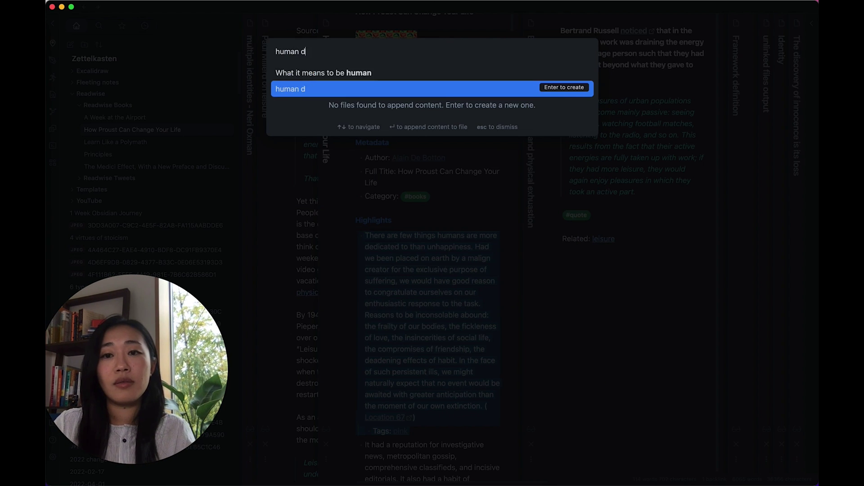
{"action": "type", "text": "edication to unhappiness"}
{"action": "key", "text": "Return"}
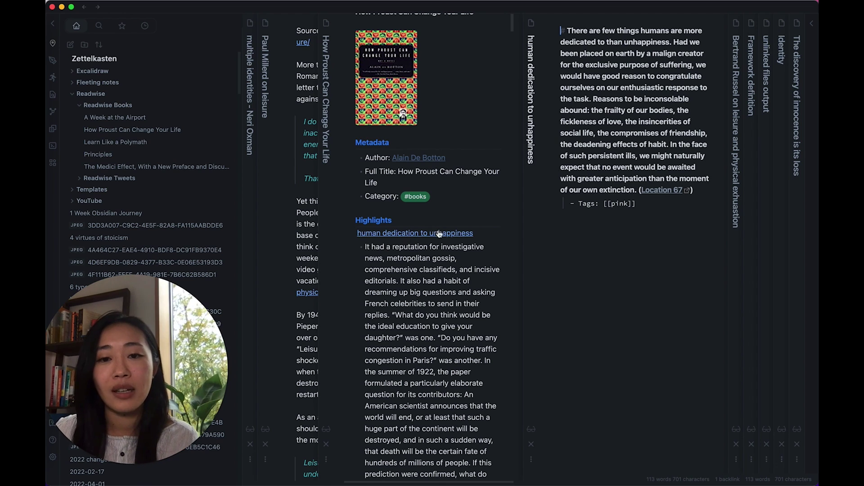
- Find Note Refactor in the community plugin catalogue and view its hotkeys
{"action": "left_click", "coordinate": [506, 283]}
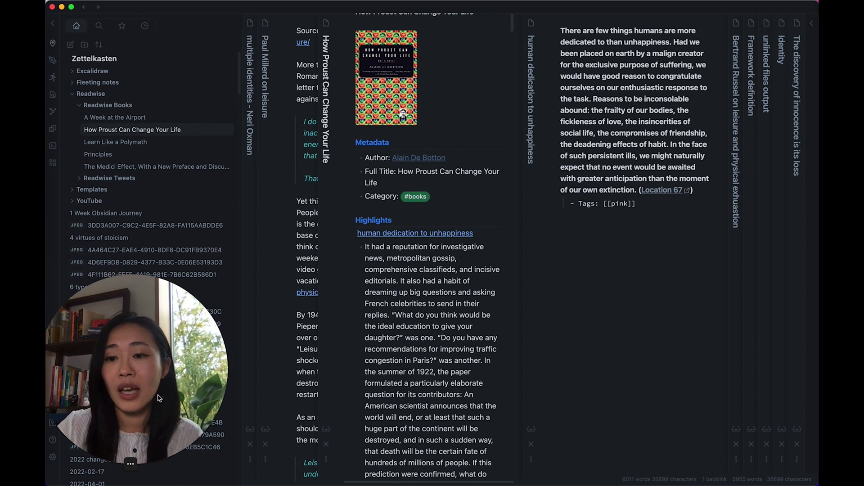
{"action": "left_click", "coordinate": [53, 456]}
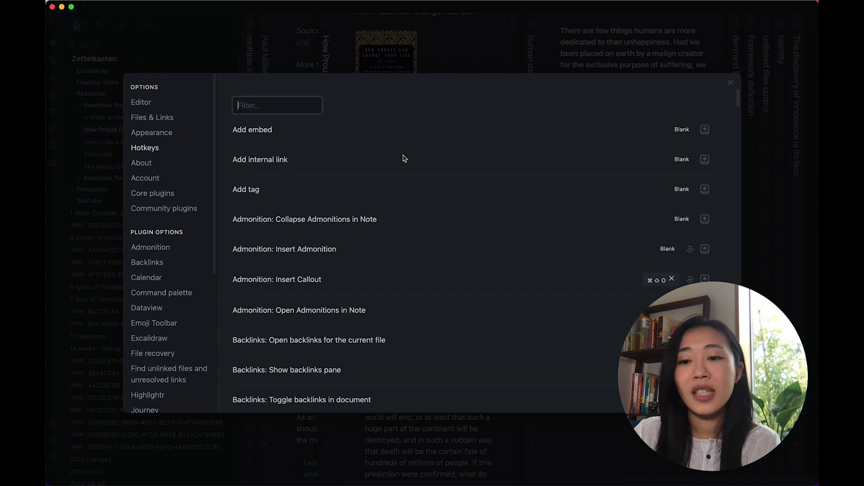
{"action": "left_click", "coordinate": [180, 210]}
{"action": "left_click", "coordinate": [708, 150]}
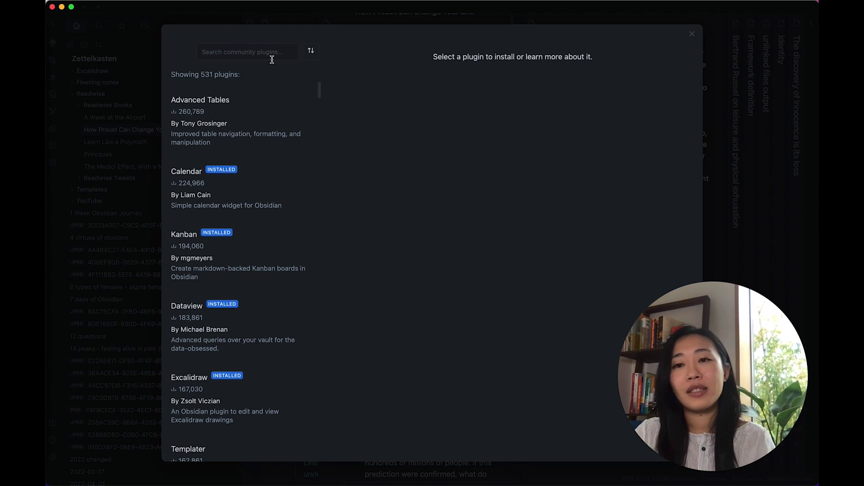
{"action": "type", "text": "refactor"}
{"action": "left_click", "coordinate": [250, 112]}
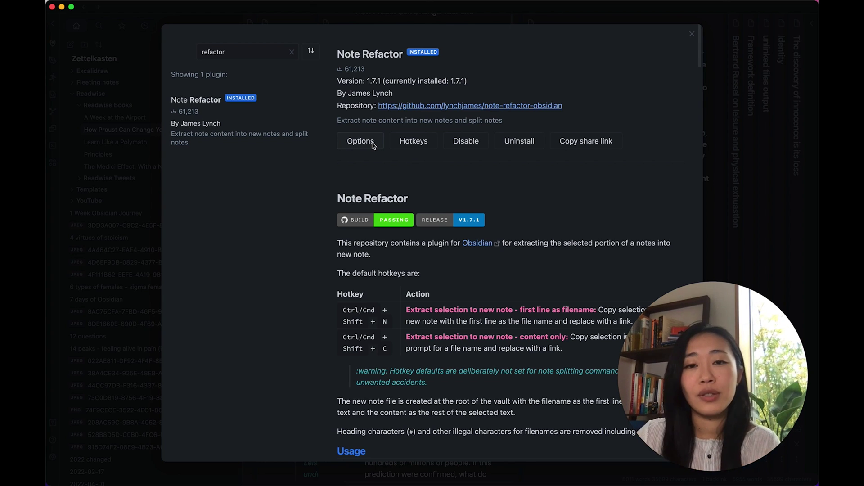
{"action": "left_click", "coordinate": [414, 142]}
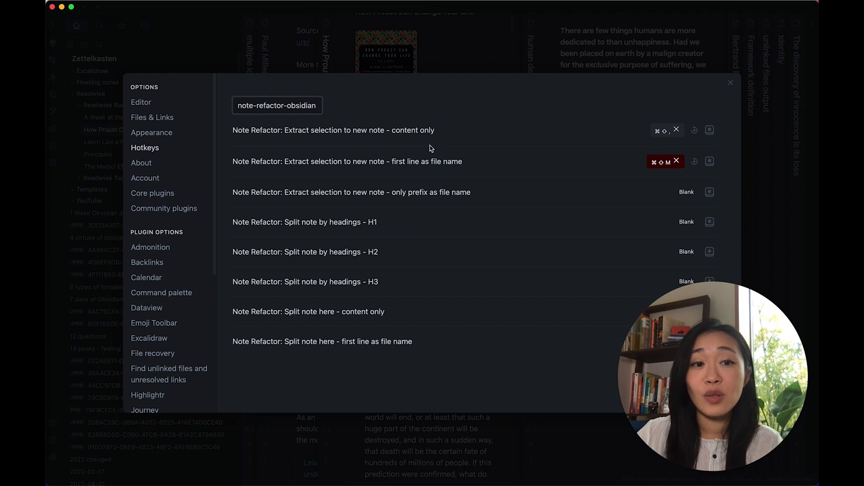
- Clear the conflicting ⌘⇧M hotkey for extracting with first line as file name
{"action": "left_click", "coordinate": [676, 161]}
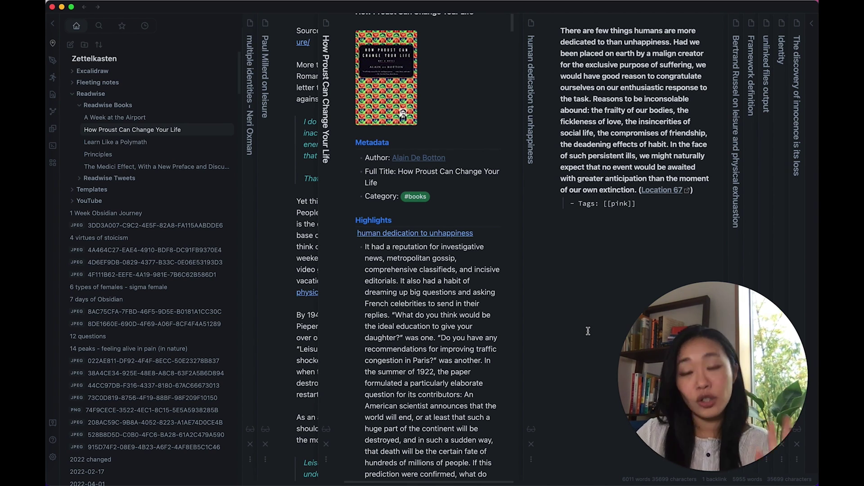
{"action": "key", "text": "super+p"}
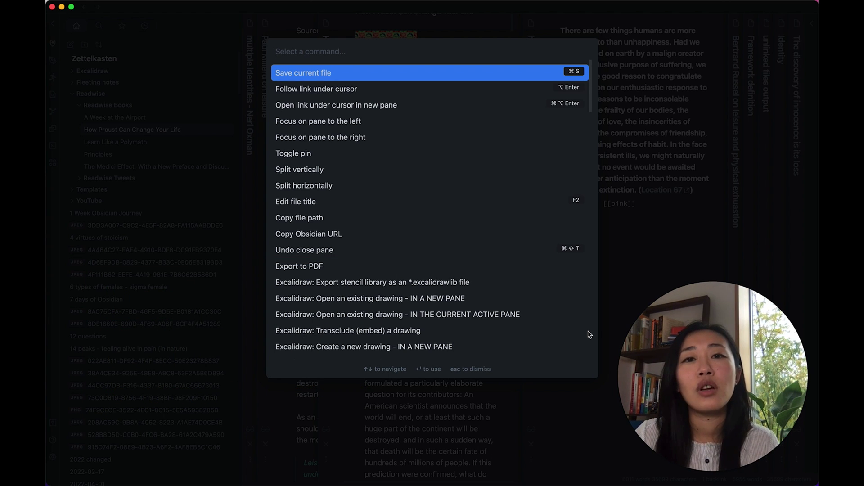
{"action": "type", "text": "refactor"}
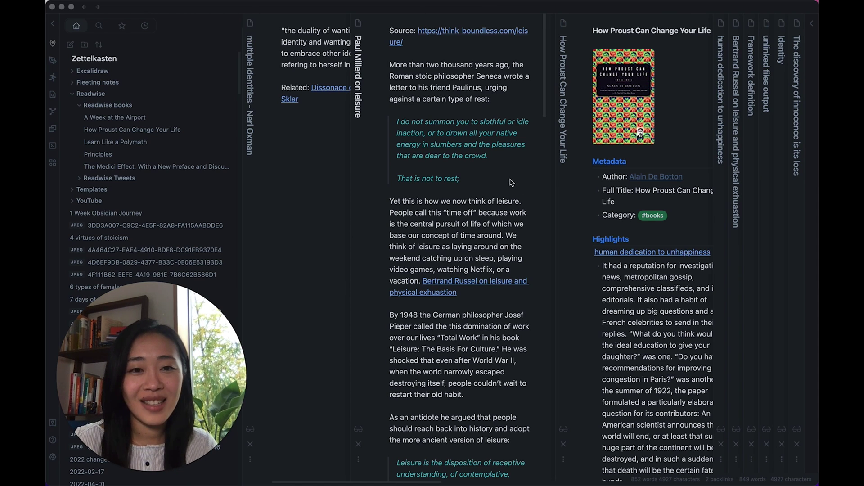
{"action": "scroll", "coordinate": [515, 176], "scroll_direction": "right", "scroll_amount": 1}
{"action": "scroll", "coordinate": [516, 176], "scroll_direction": "right", "scroll_amount": 2}
{"action": "scroll", "coordinate": [513, 172], "scroll_direction": "right", "scroll_amount": 5}
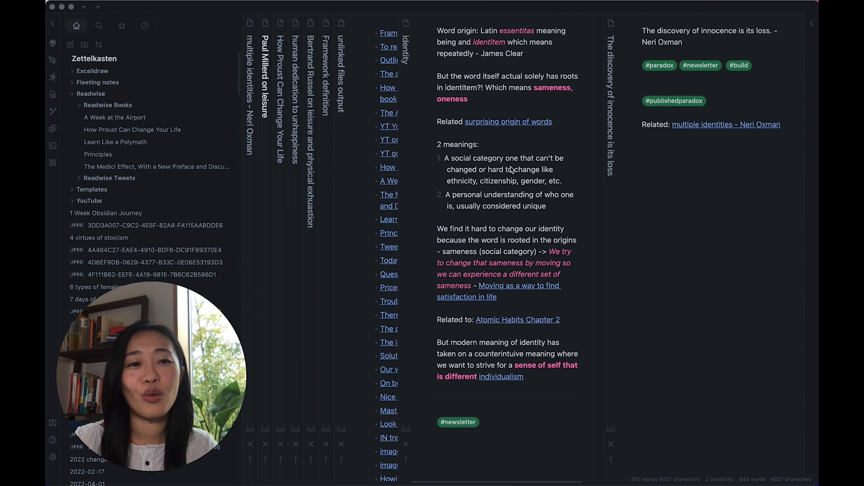
{"action": "scroll", "coordinate": [395, 186], "scroll_direction": "left", "scroll_amount": 10}
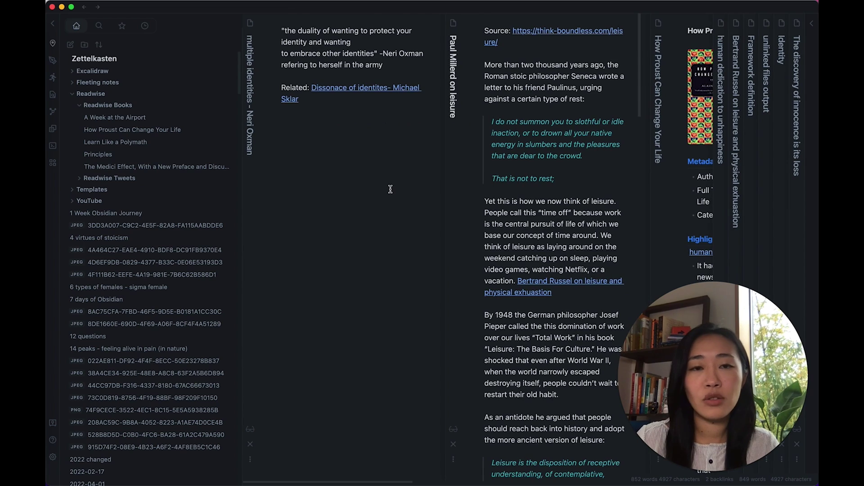
{"action": "scroll", "coordinate": [395, 186], "scroll_direction": "right", "scroll_amount": 3}
{"action": "scroll", "coordinate": [395, 185], "scroll_direction": "right", "scroll_amount": 3}
{"action": "scroll", "coordinate": [395, 186], "scroll_direction": "right", "scroll_amount": 3}
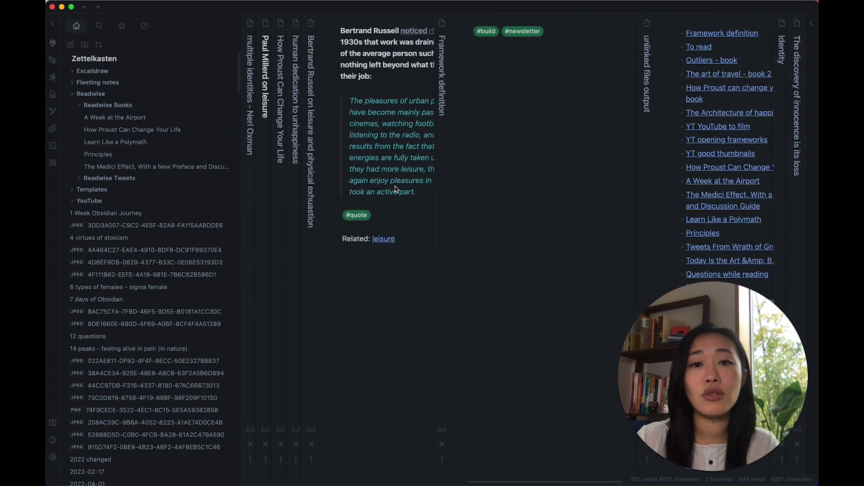
{"action": "scroll", "coordinate": [395, 184], "scroll_direction": "right", "scroll_amount": 3}
{"action": "scroll", "coordinate": [395, 184], "scroll_direction": "left", "scroll_amount": 5}
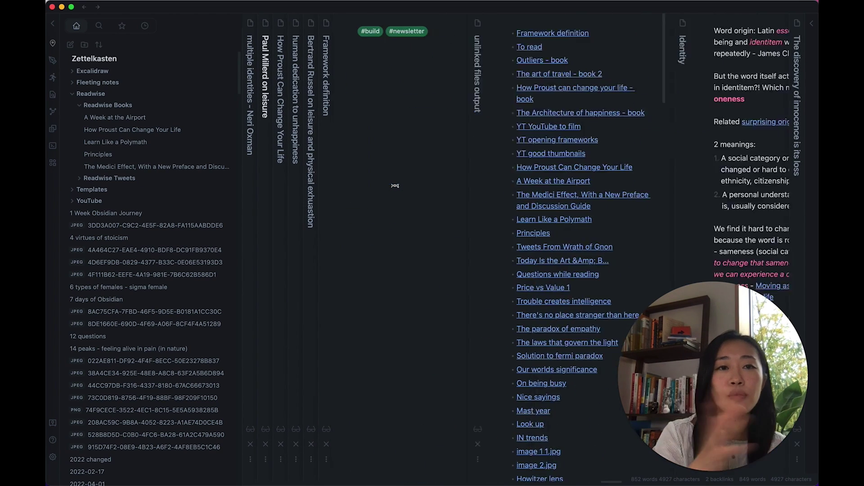
{"action": "scroll", "coordinate": [395, 185], "scroll_direction": "left", "scroll_amount": 5}
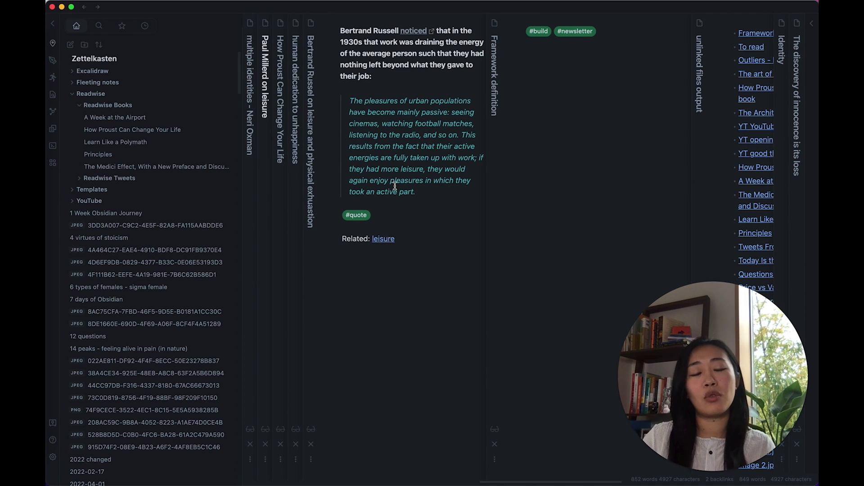
{"action": "scroll", "coordinate": [430, 266], "scroll_direction": "right", "scroll_amount": 5}
{"action": "scroll", "coordinate": [430, 264], "scroll_direction": "right", "scroll_amount": 5}
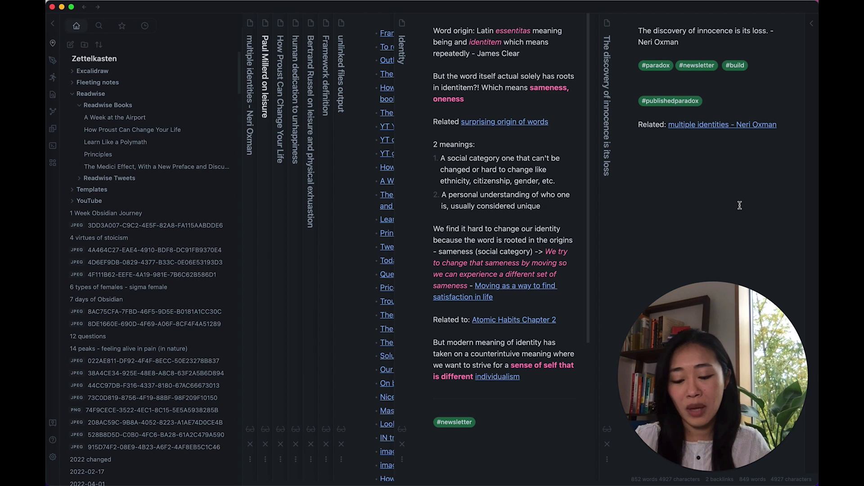
- Turn off Sliding Panes and widen the first note column
{"action": "key", "text": "super+shift+s"}
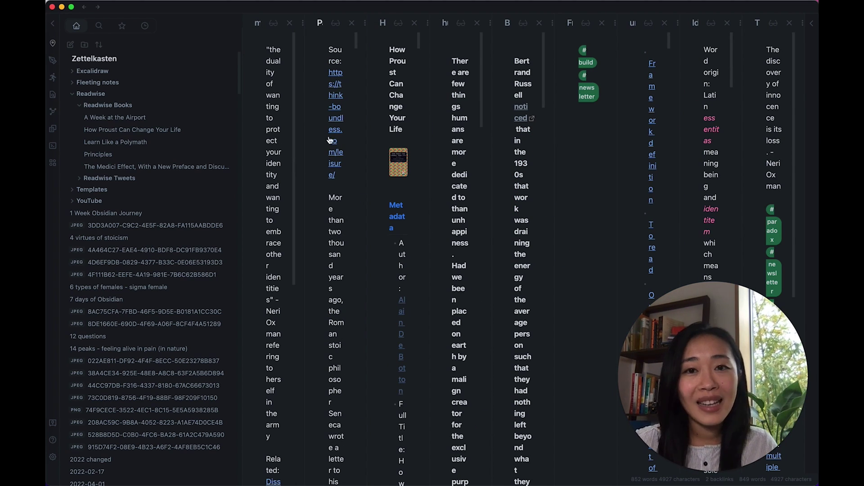
{"action": "left_click", "coordinate": [271, 140]}
{"action": "scroll", "coordinate": [271, 140], "scroll_direction": "down", "scroll_amount": 5}
{"action": "scroll", "coordinate": [276, 205], "scroll_direction": "up", "scroll_amount": 5}
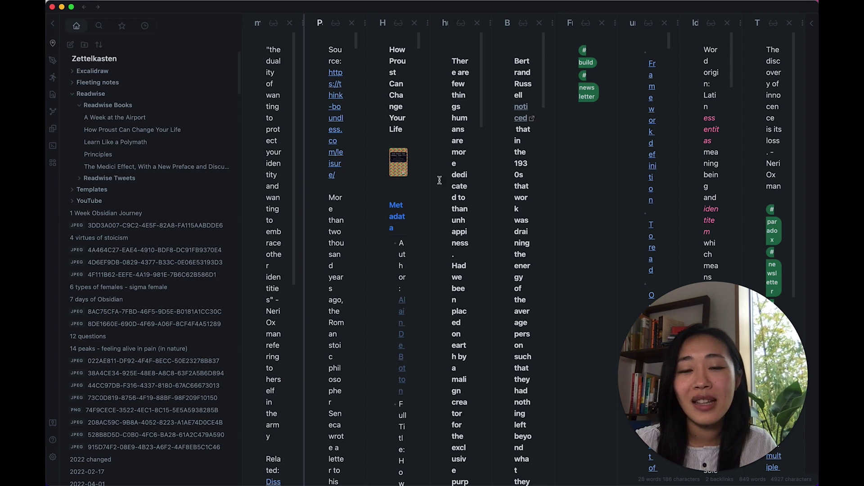
{"action": "mouse_move", "coordinate": [304, 196]}
{"action": "left_mouse_down"}
{"action": "mouse_move", "coordinate": [596, 187]}
{"action": "mouse_move", "coordinate": [287, 215]}
{"action": "left_mouse_up"}
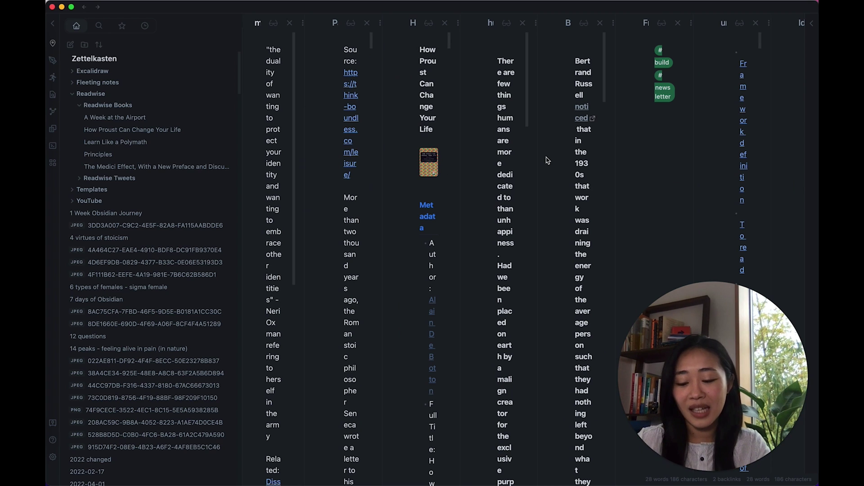
- Run the Sliding Panes Toggle Leaf Auto Width command to restore the stacked layout
{"action": "key", "text": "cmd+p"}
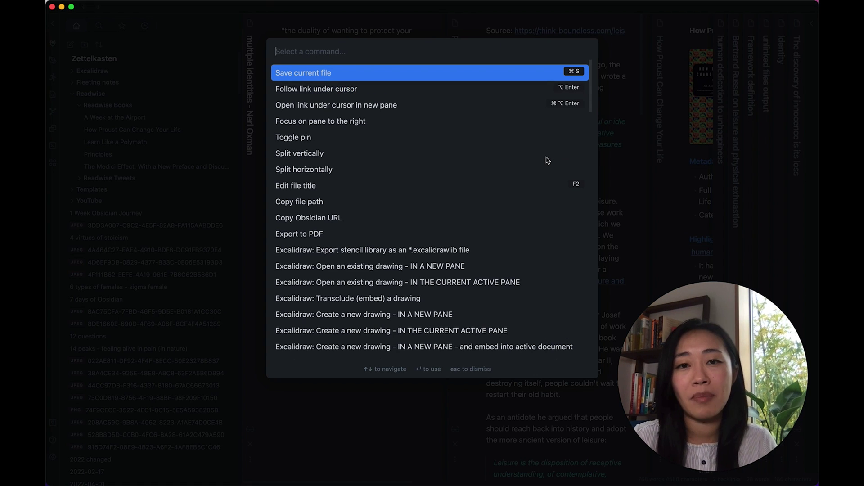
{"action": "type", "text": "sliding"}
{"action": "key", "text": "Up"}
{"action": "key", "text": "Down"}
{"action": "key", "text": "Down"}
{"action": "key", "text": "Down"}
{"action": "key", "text": "Up"}
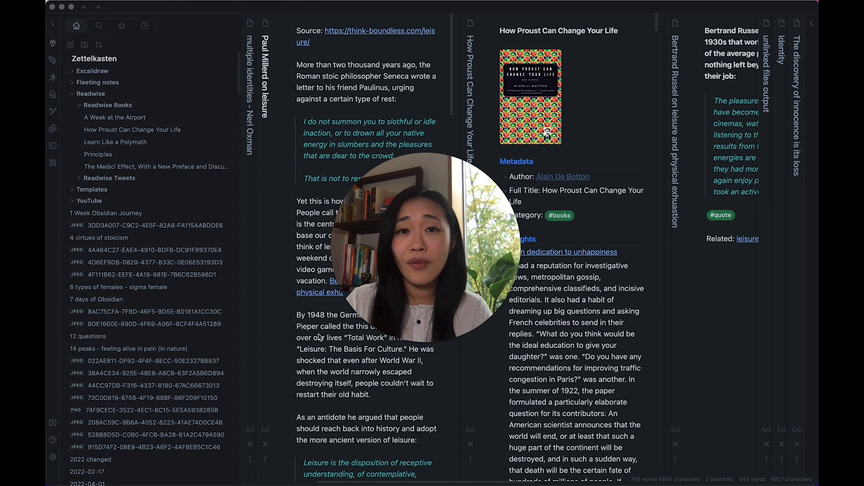
{"action": "left_click", "coordinate": [54, 461]}
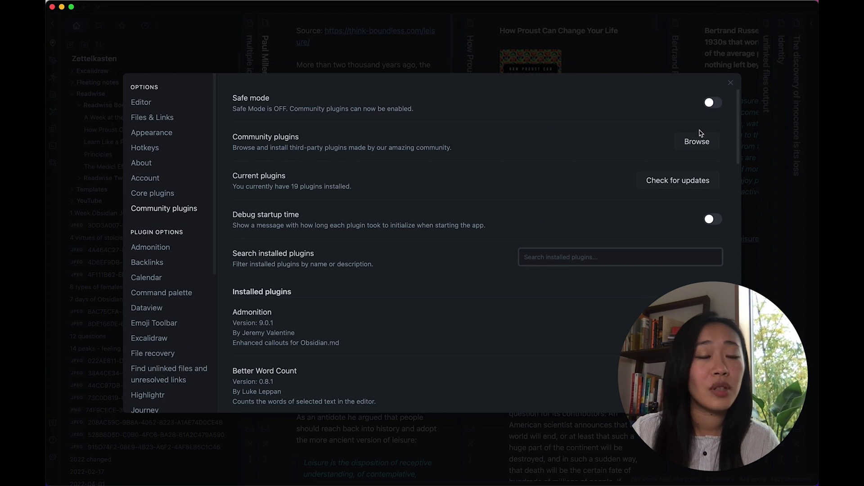
{"action": "left_click", "coordinate": [697, 143]}
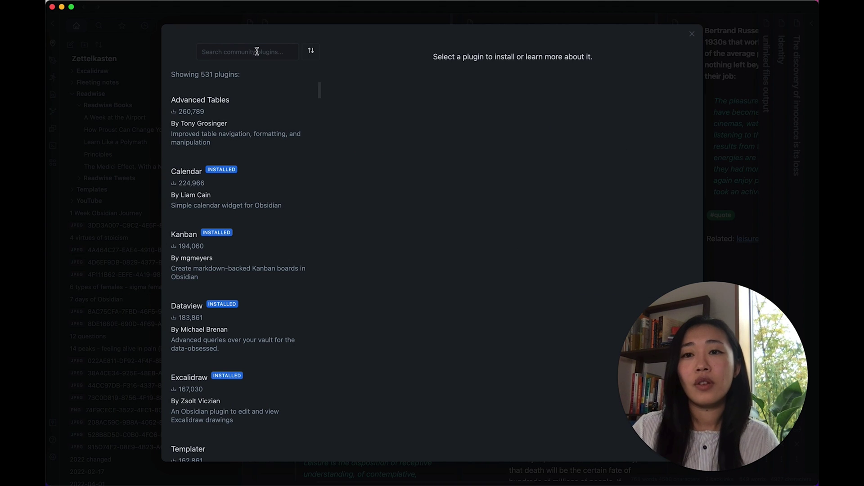
{"action": "type", "text": "recent"}
{"action": "left_click", "coordinate": [268, 109]}
{"action": "scroll", "coordinate": [377, 230], "scroll_direction": "down", "scroll_amount": 5}
{"action": "left_click", "coordinate": [751, 189]}
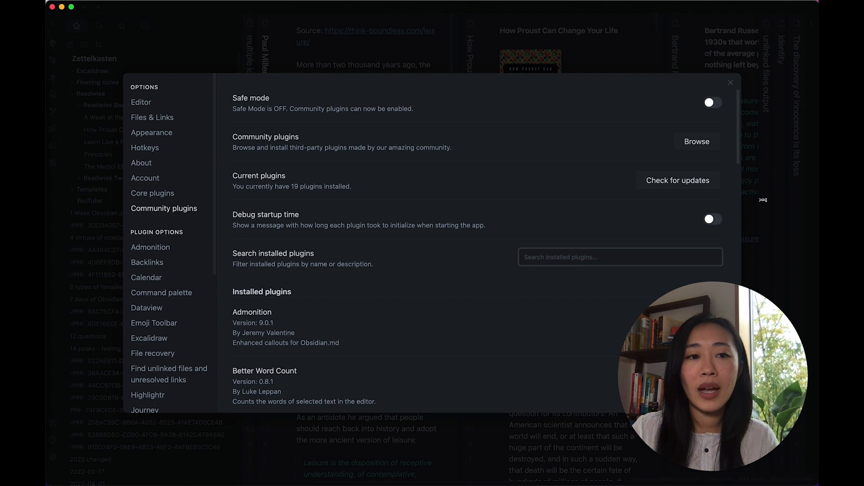
{"action": "left_click", "coordinate": [763, 200]}
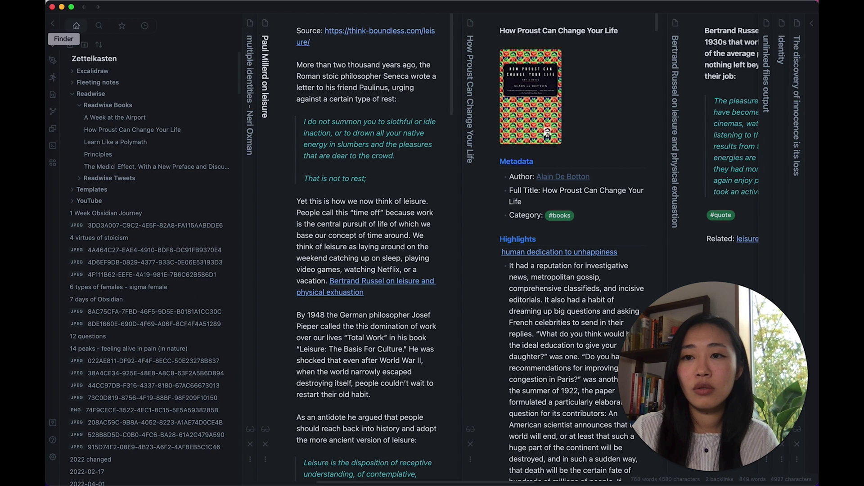
- Show the Recent Files list and open the leisure note from it
{"action": "left_click", "coordinate": [146, 27]}
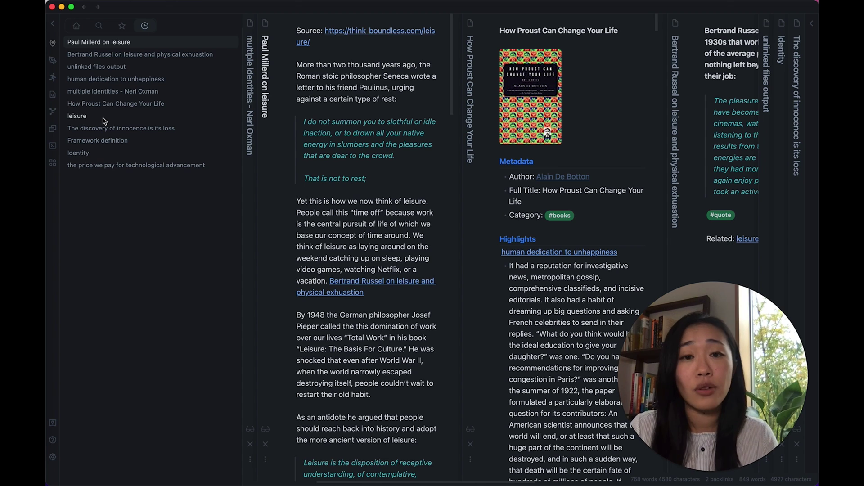
{"action": "left_click", "coordinate": [78, 115]}
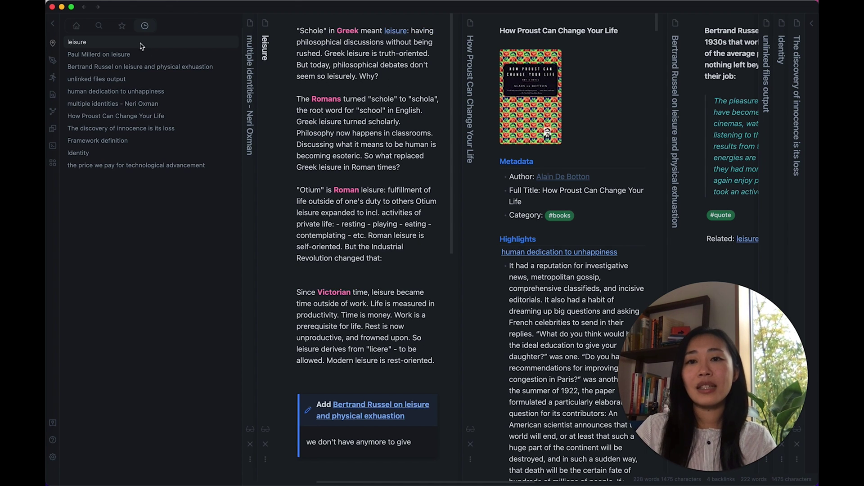